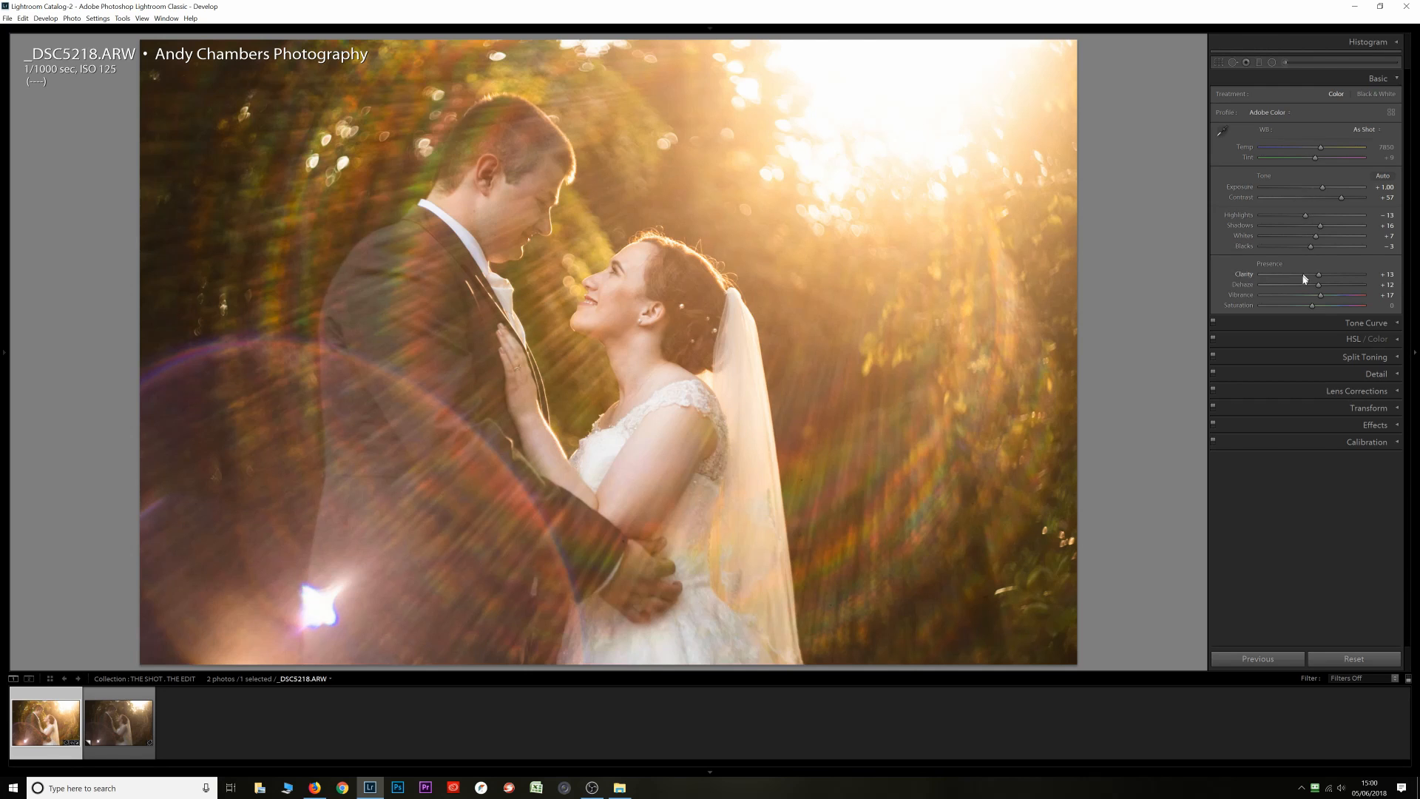
Check the tone curve used on the finished version of the wedding photo
{"action": "left_click", "coordinate": [1248, 323]}
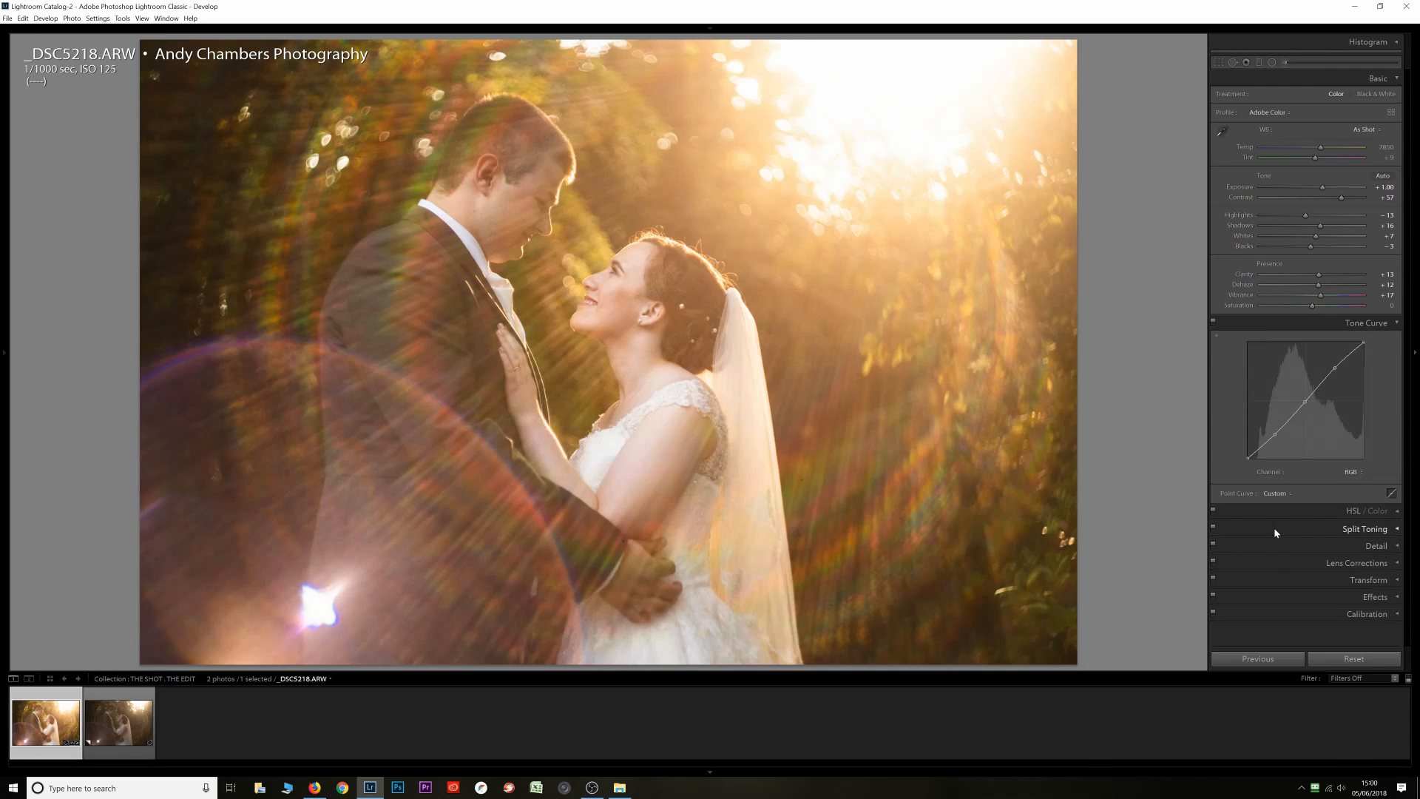
{"action": "left_click", "coordinate": [1257, 325]}
On the unedited copy of the photo, set Exposure to +1.00 and Contrast to +51
{"action": "key", "text": "Right"}
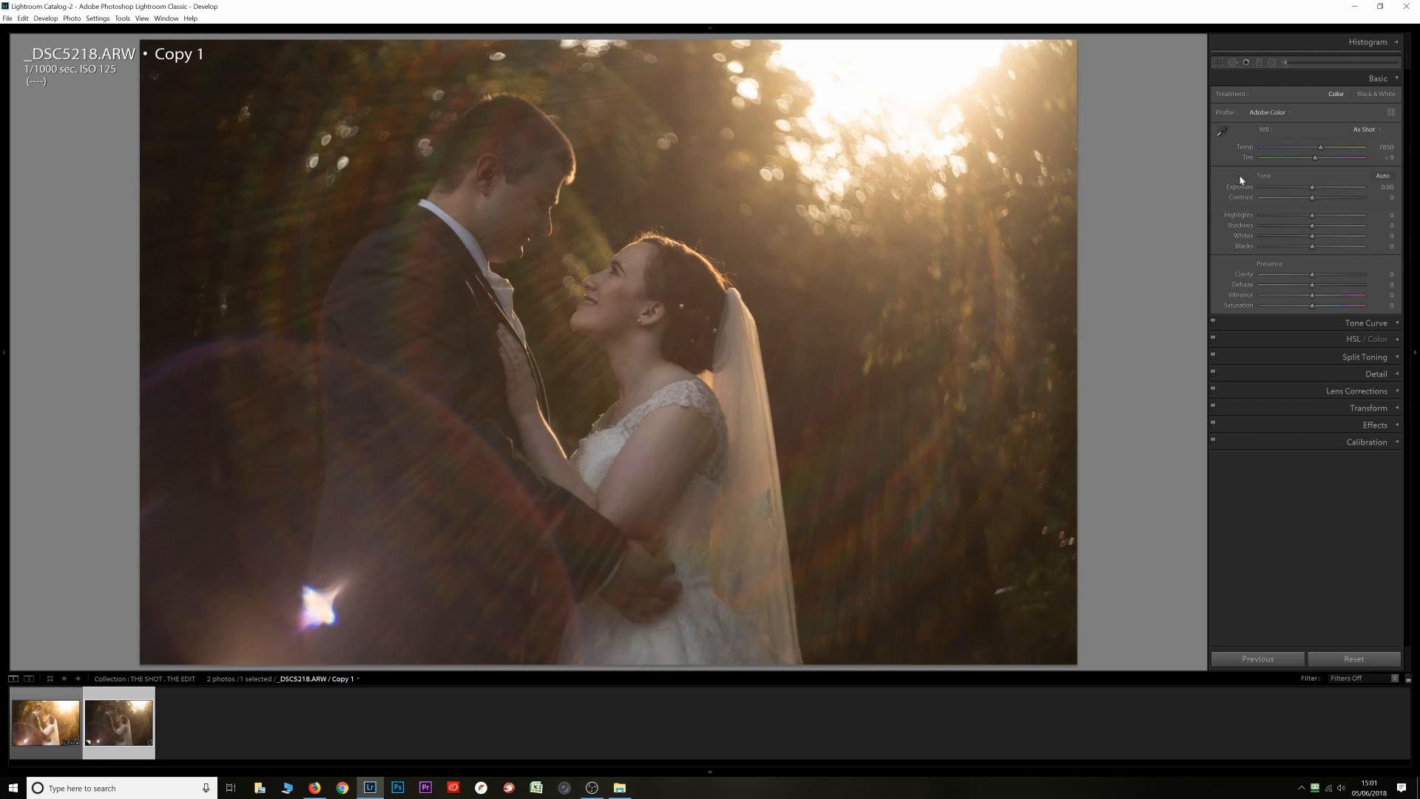
{"action": "left_click", "coordinate": [1384, 188]}
{"action": "type", "text": "1"}
{"action": "key", "text": "Return"}
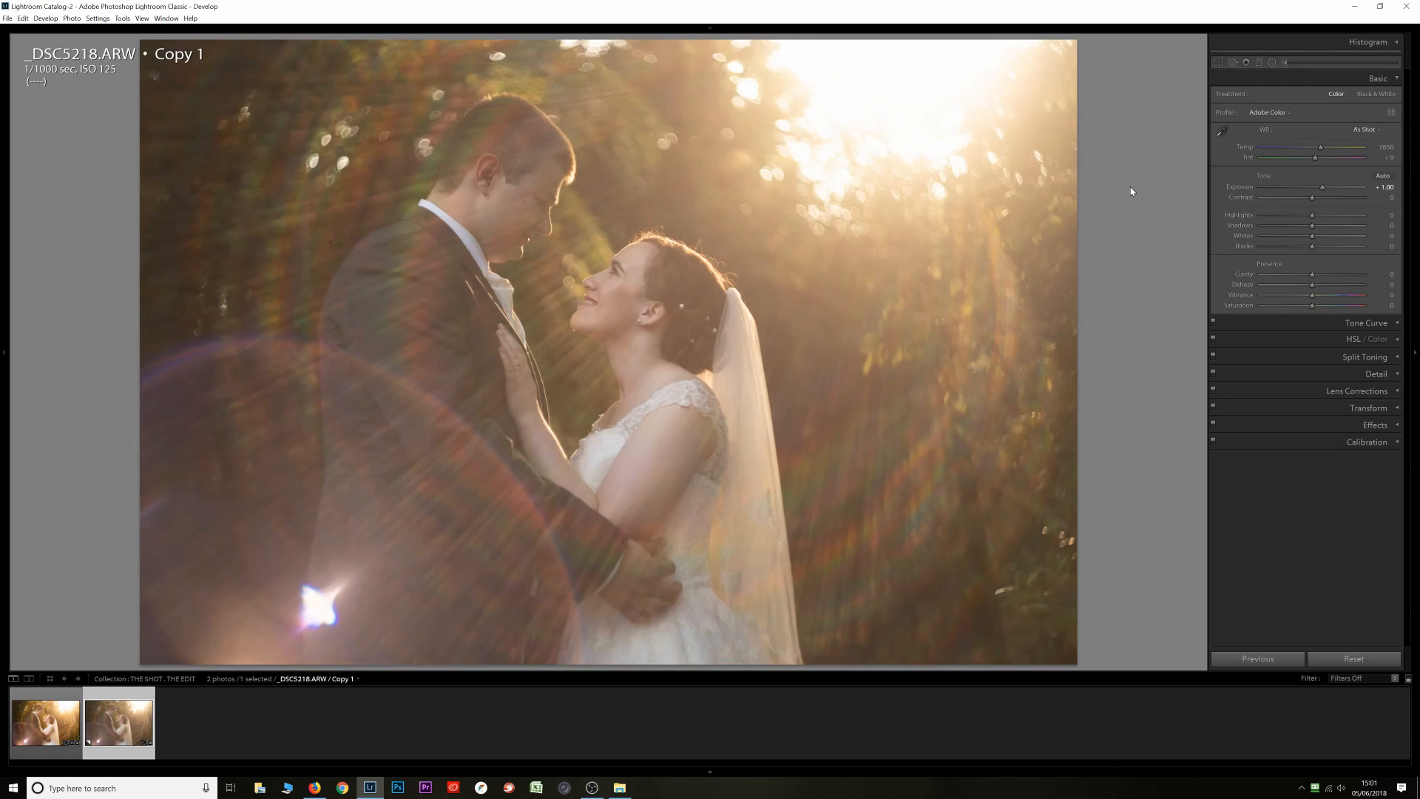
{"action": "left_click_drag", "start_coordinate": [1314, 197], "coordinate": [1340, 201]}
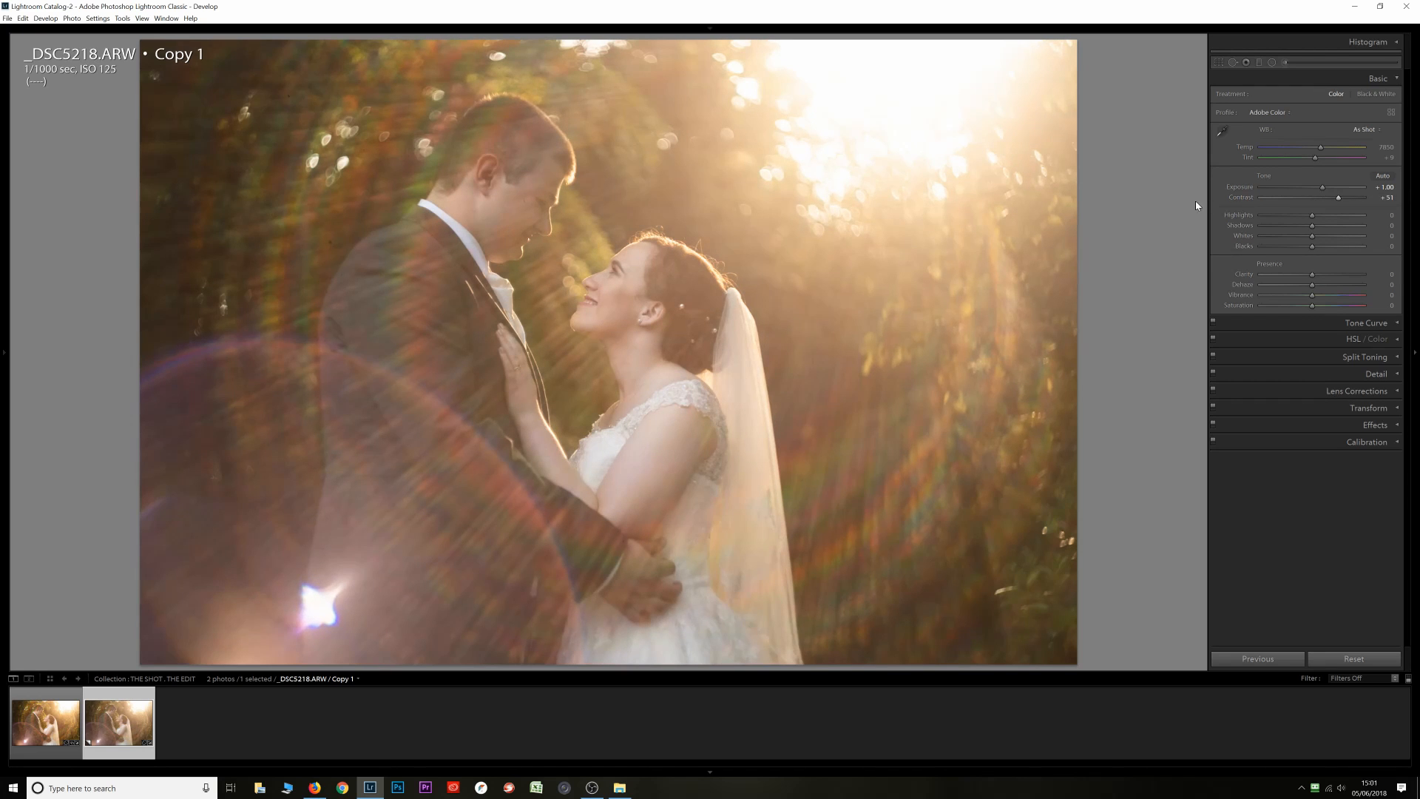
Set Highlights to −12, Shadows +17, Whites +8, Blacks −7, Clarity +18, Dehaze +14, Vibrance +9 and Saturation −5
{"action": "left_click_drag", "start_coordinate": [1304, 216], "coordinate": [1302, 215]}
{"action": "left_click_drag", "start_coordinate": [1315, 236], "coordinate": [1307, 247]}
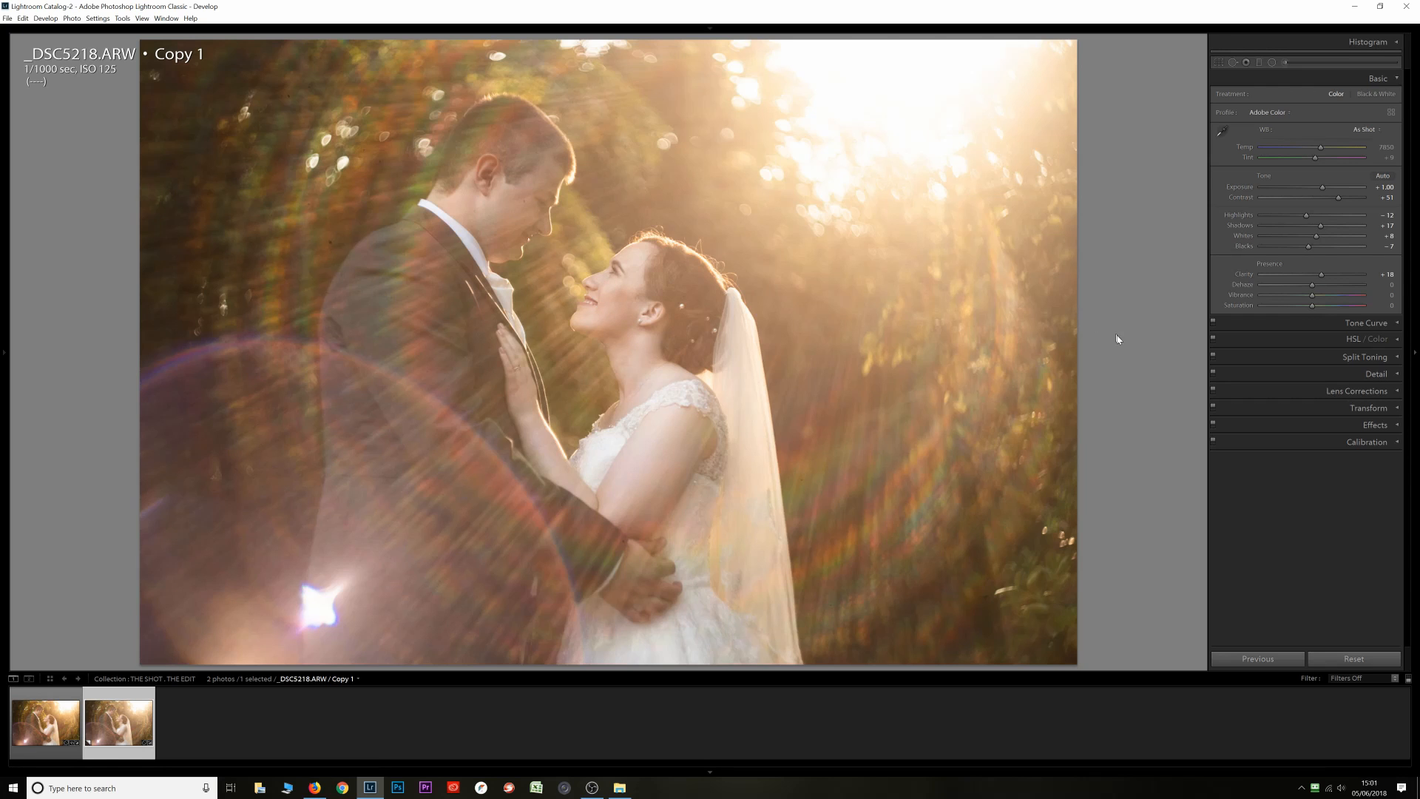
{"action": "left_click_drag", "start_coordinate": [1315, 284], "coordinate": [1320, 285]}
{"action": "left_click_drag", "start_coordinate": [1323, 287], "coordinate": [1320, 288]}
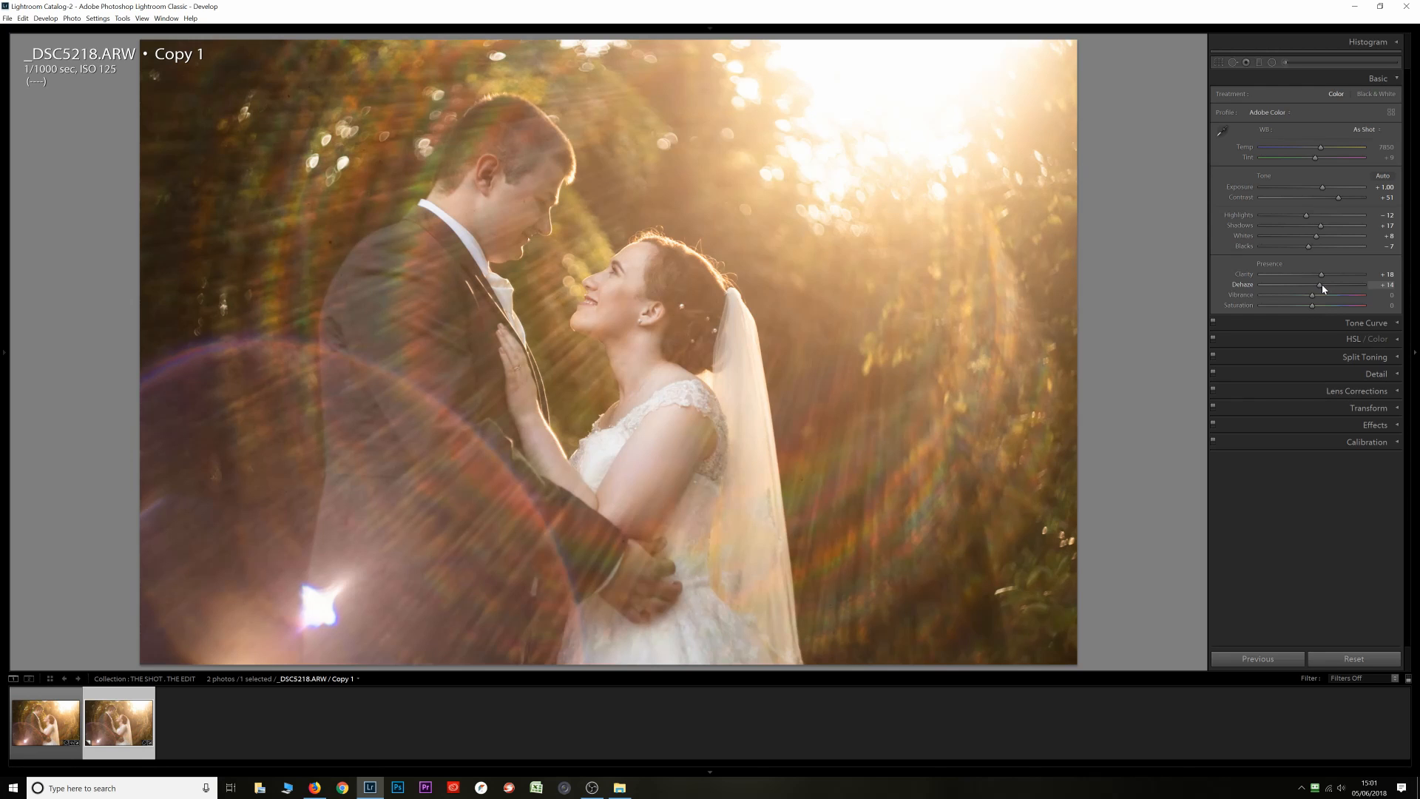
{"action": "left_click_drag", "start_coordinate": [1317, 296], "coordinate": [1321, 297]}
Create another virtual copy as an unedited reference for comparing with Copy 1
{"action": "key", "text": "ctrl+apostrophe"}
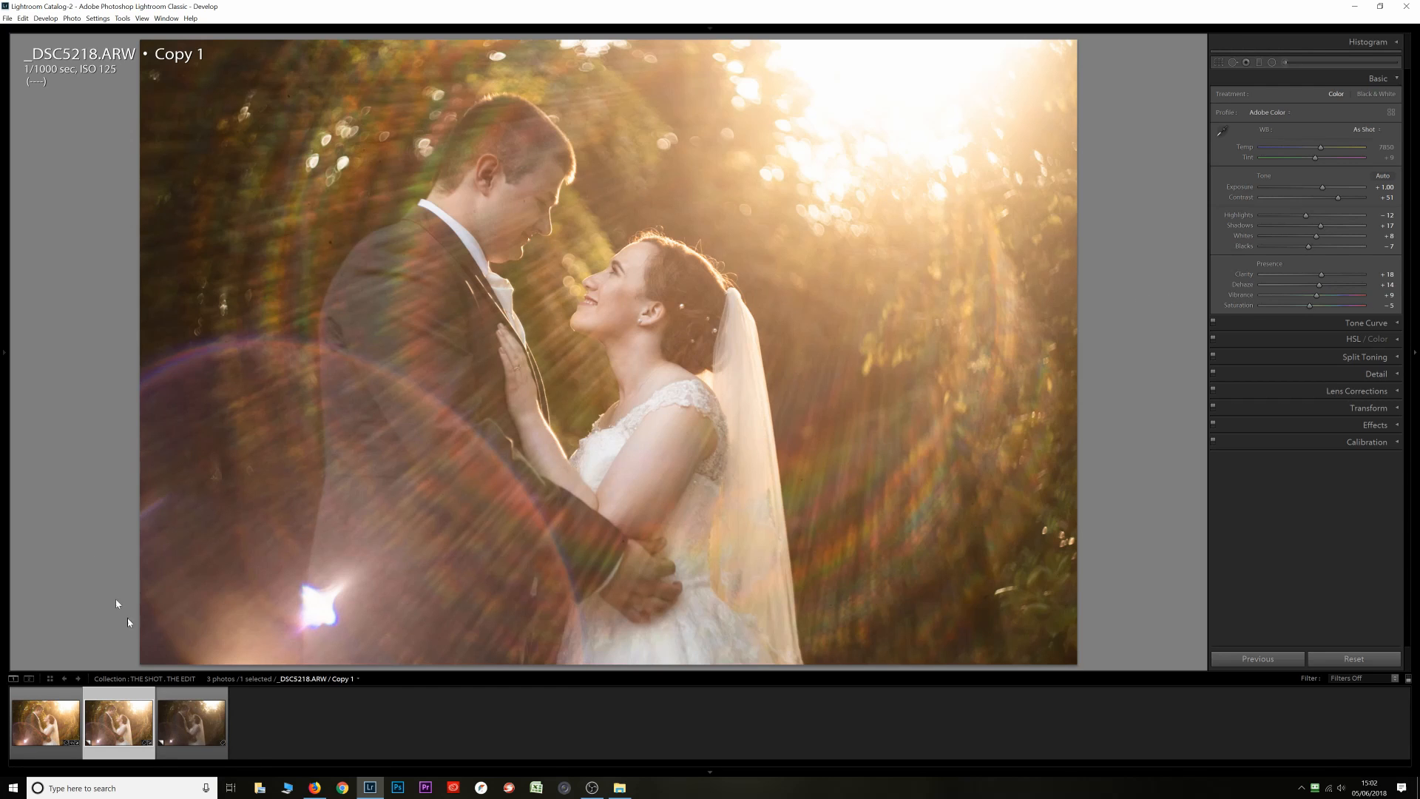
{"action": "key", "text": "Right"}
{"action": "key", "text": "Right"}
Shape the RGB tone curve of Copy 1 into a gentle S with midtone, highlight and shadow points
{"action": "left_click", "coordinate": [1268, 330]}
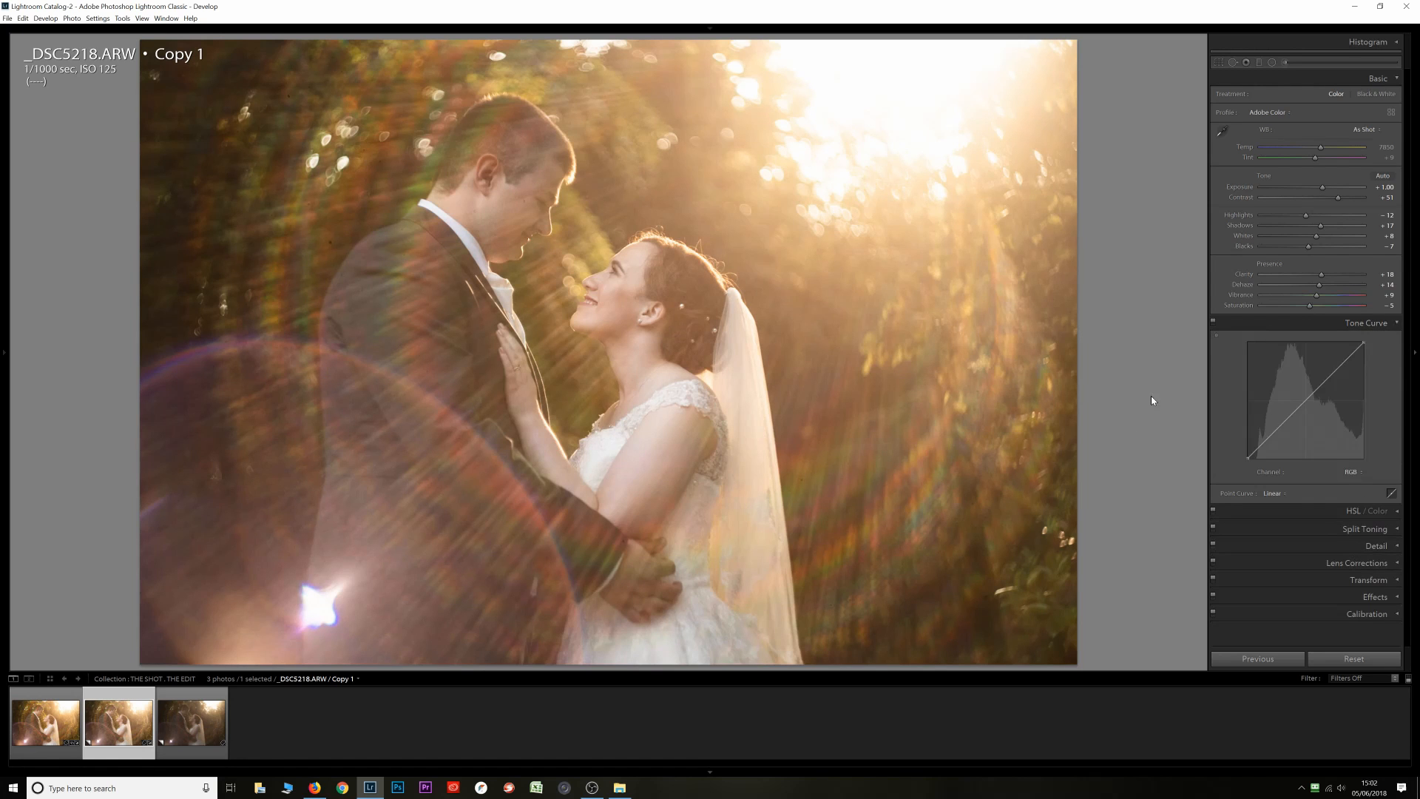
{"action": "left_click", "coordinate": [1306, 403]}
{"action": "left_click", "coordinate": [1338, 371]}
{"action": "left_click", "coordinate": [1271, 436]}
{"action": "left_click_drag", "start_coordinate": [1271, 436], "coordinate": [1276, 435]}
{"action": "left_click_drag", "start_coordinate": [1338, 372], "coordinate": [1337, 367]}
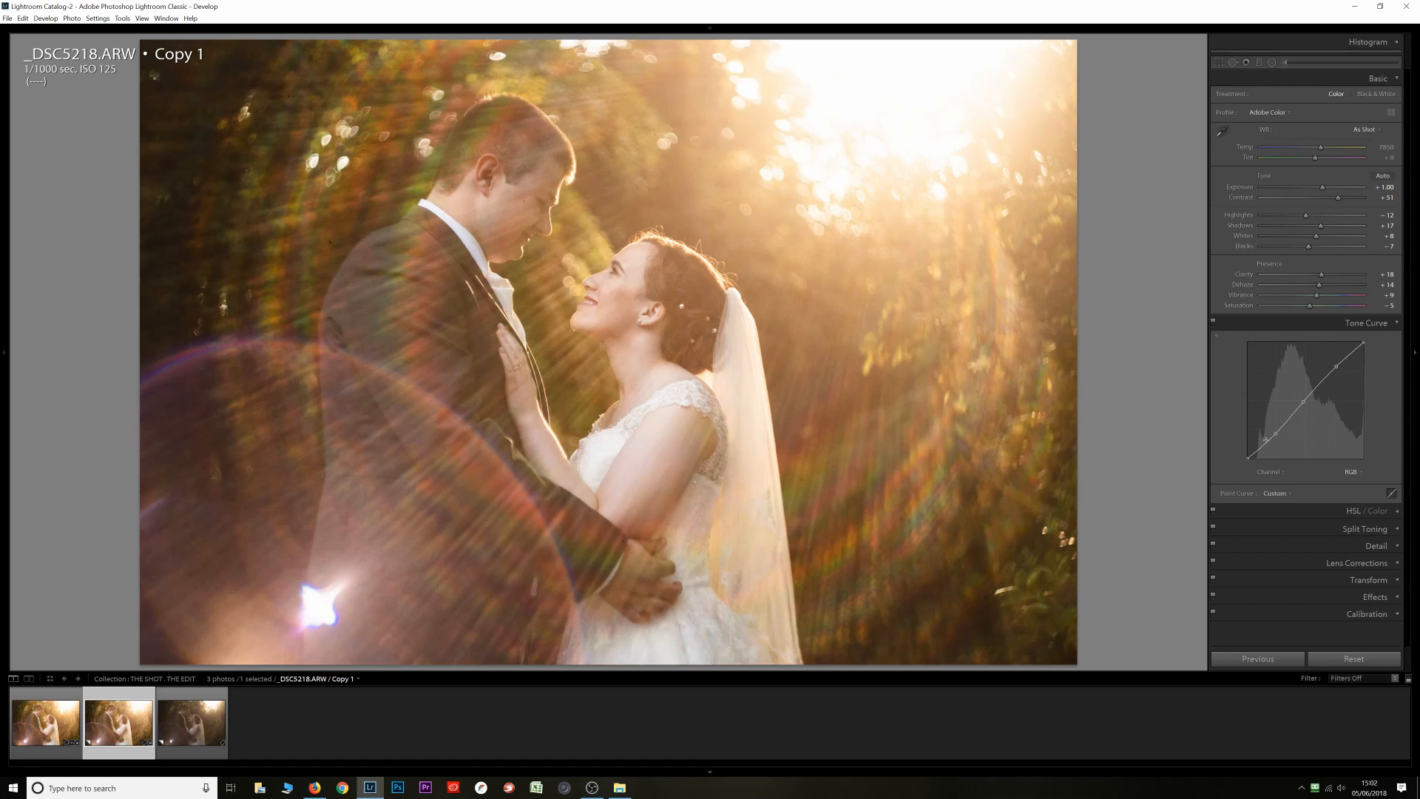
Compare Copy 1 with and without its tone curve, and against the unedited copy
{"action": "left_click", "coordinate": [1214, 323]}
{"action": "left_click", "coordinate": [1213, 323]}
{"action": "left_click", "coordinate": [1213, 324]}
{"action": "left_click", "coordinate": [1213, 323]}
{"action": "key", "text": "Right"}
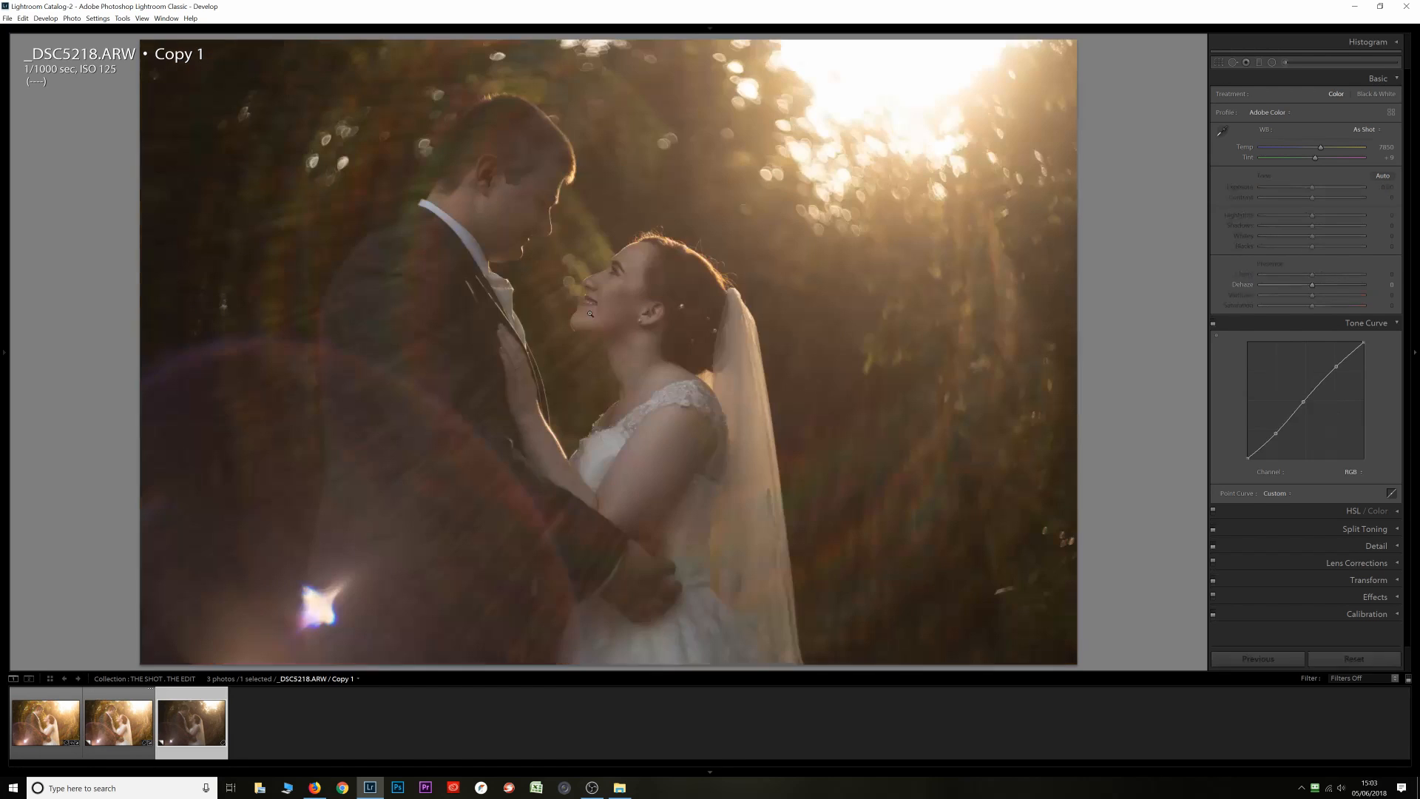
{"action": "key", "text": "Left"}
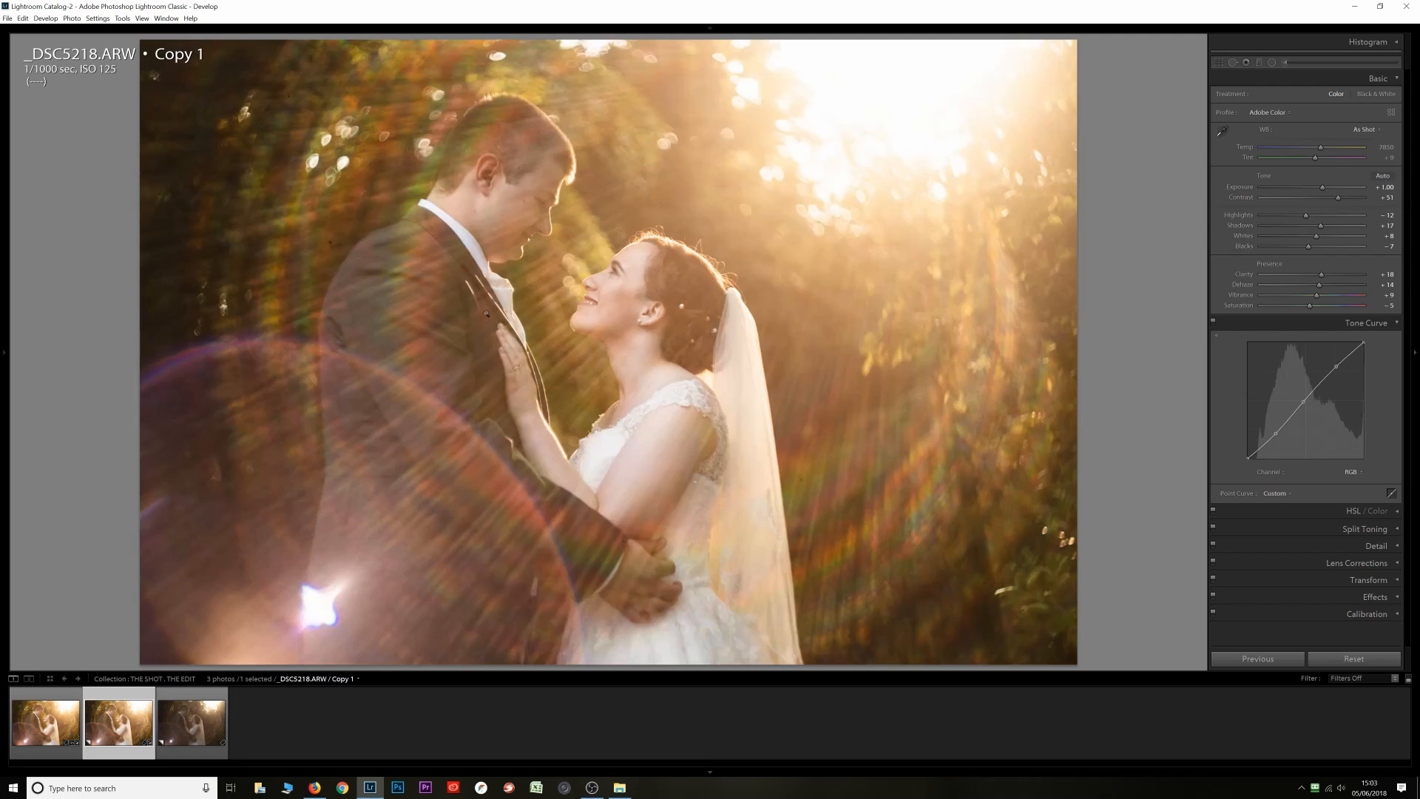
Heal the dust spots in the dark background and on the groom's upper jacket using Spot Removal at size 26
{"action": "left_click_drag", "start_coordinate": [492, 253], "coordinate": [494, 262]}
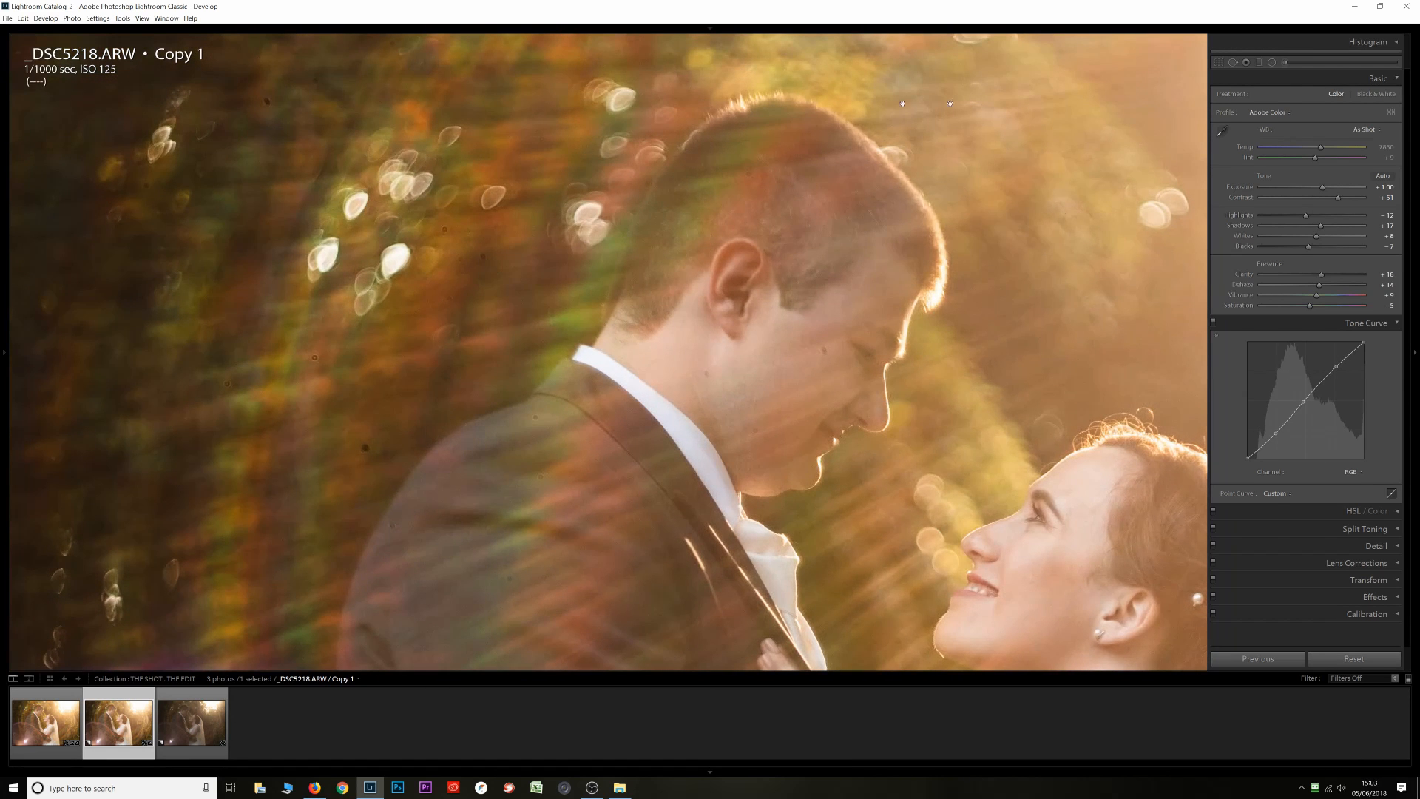
{"action": "left_click", "coordinate": [1233, 62]}
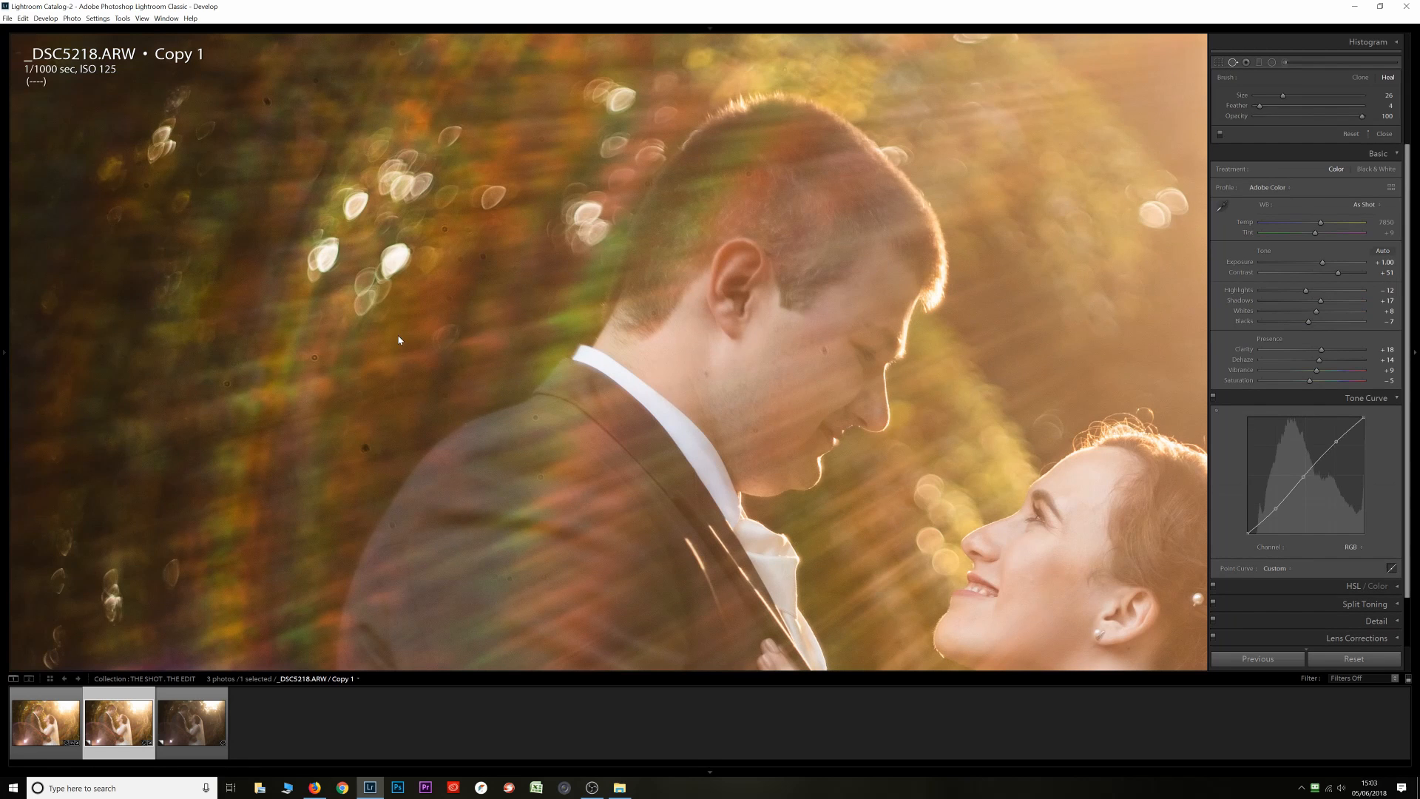
{"action": "left_click", "coordinate": [364, 447]}
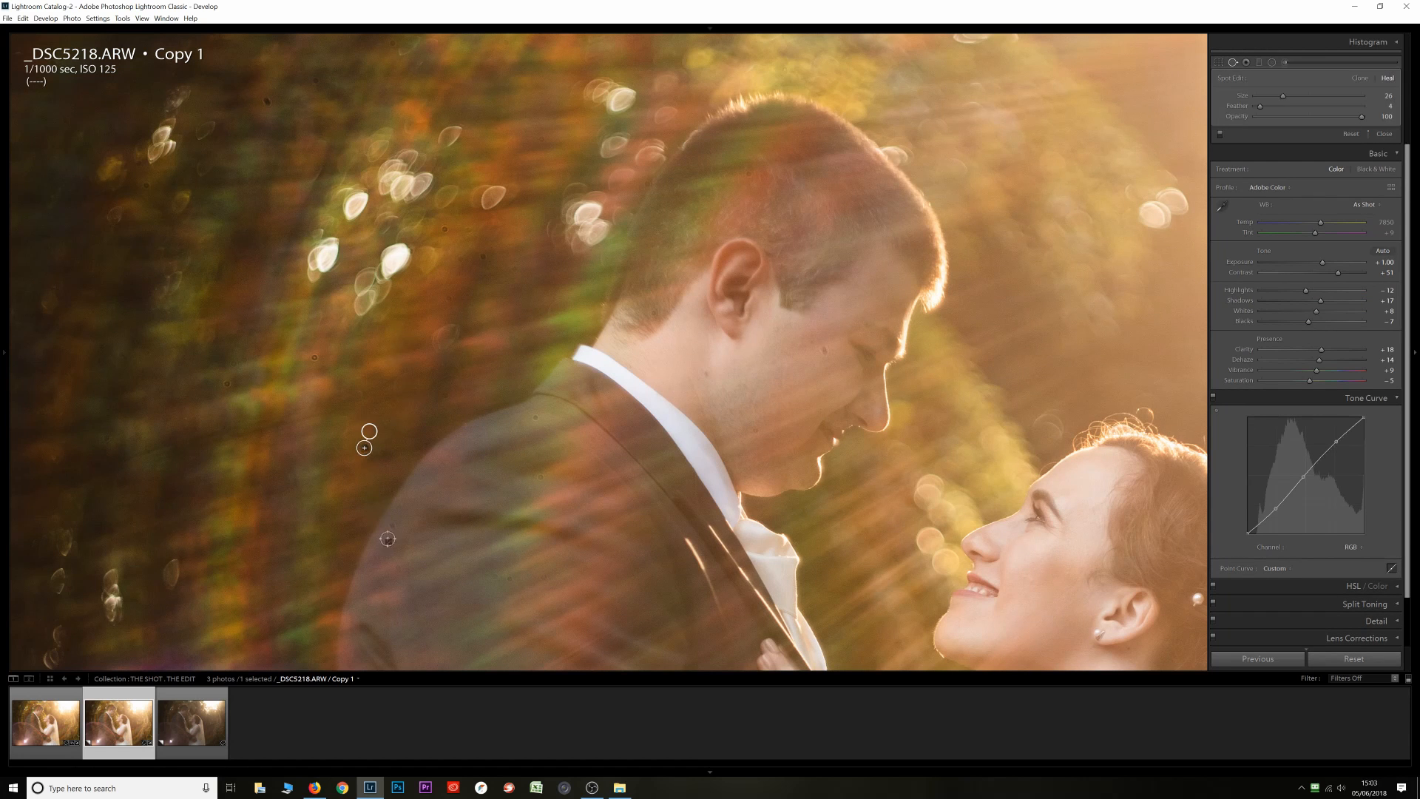
{"action": "left_click", "coordinate": [392, 524]}
{"action": "left_click", "coordinate": [535, 416]}
{"action": "left_click", "coordinate": [509, 580]}
{"action": "left_click", "coordinate": [313, 358]}
{"action": "left_click", "coordinate": [227, 385]}
{"action": "left_click", "coordinate": [482, 257]}
{"action": "left_click", "coordinate": [446, 227]}
{"action": "left_click", "coordinate": [267, 100]}
{"action": "left_click", "coordinate": [317, 81]}
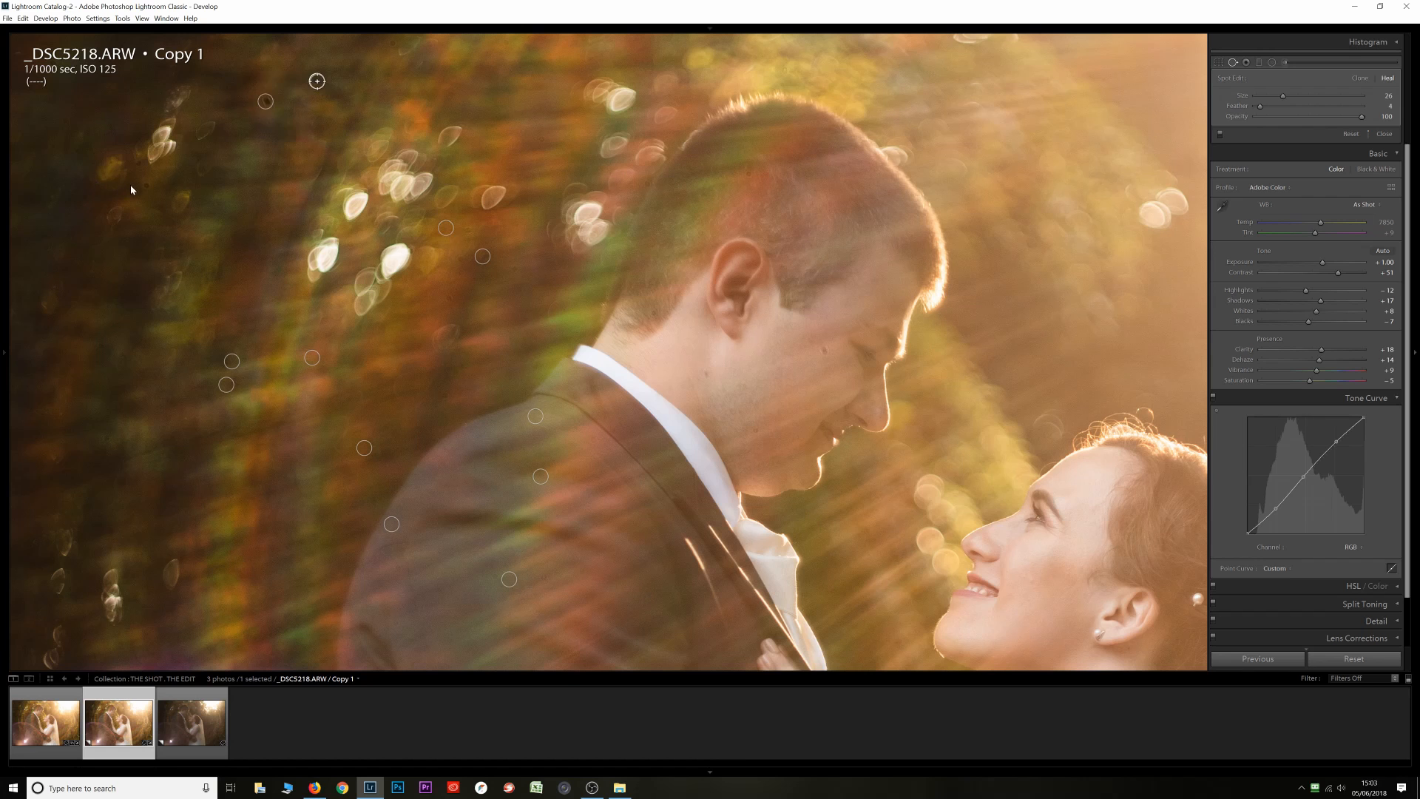
Heal the remaining spots on the groom's hair, his nape and the lower part of his jacket
{"action": "left_click", "coordinate": [749, 173]}
{"action": "left_click", "coordinate": [652, 314]}
{"action": "left_click_drag", "start_coordinate": [560, 586], "coordinate": [600, 121]}
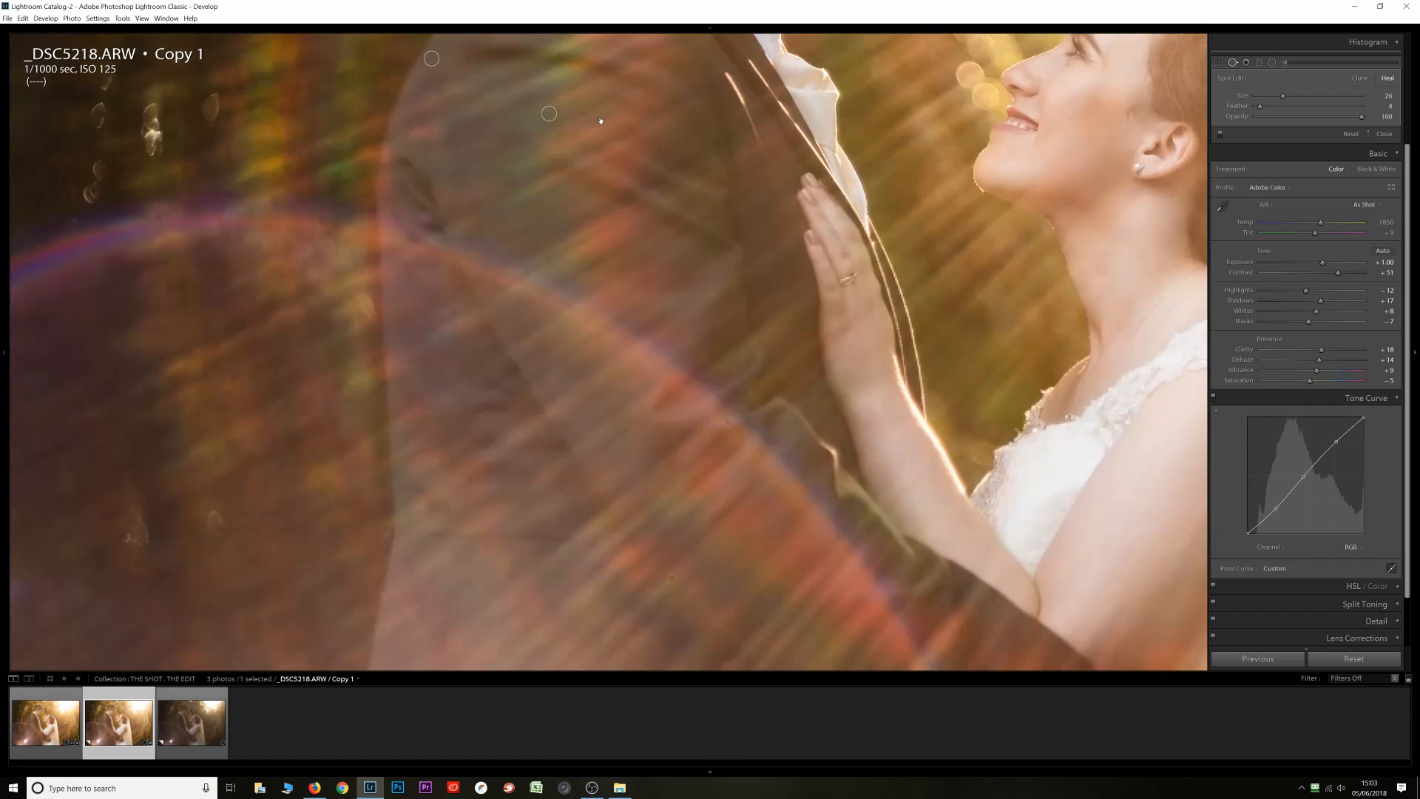
{"action": "left_click_drag", "start_coordinate": [629, 511], "coordinate": [594, 178]}
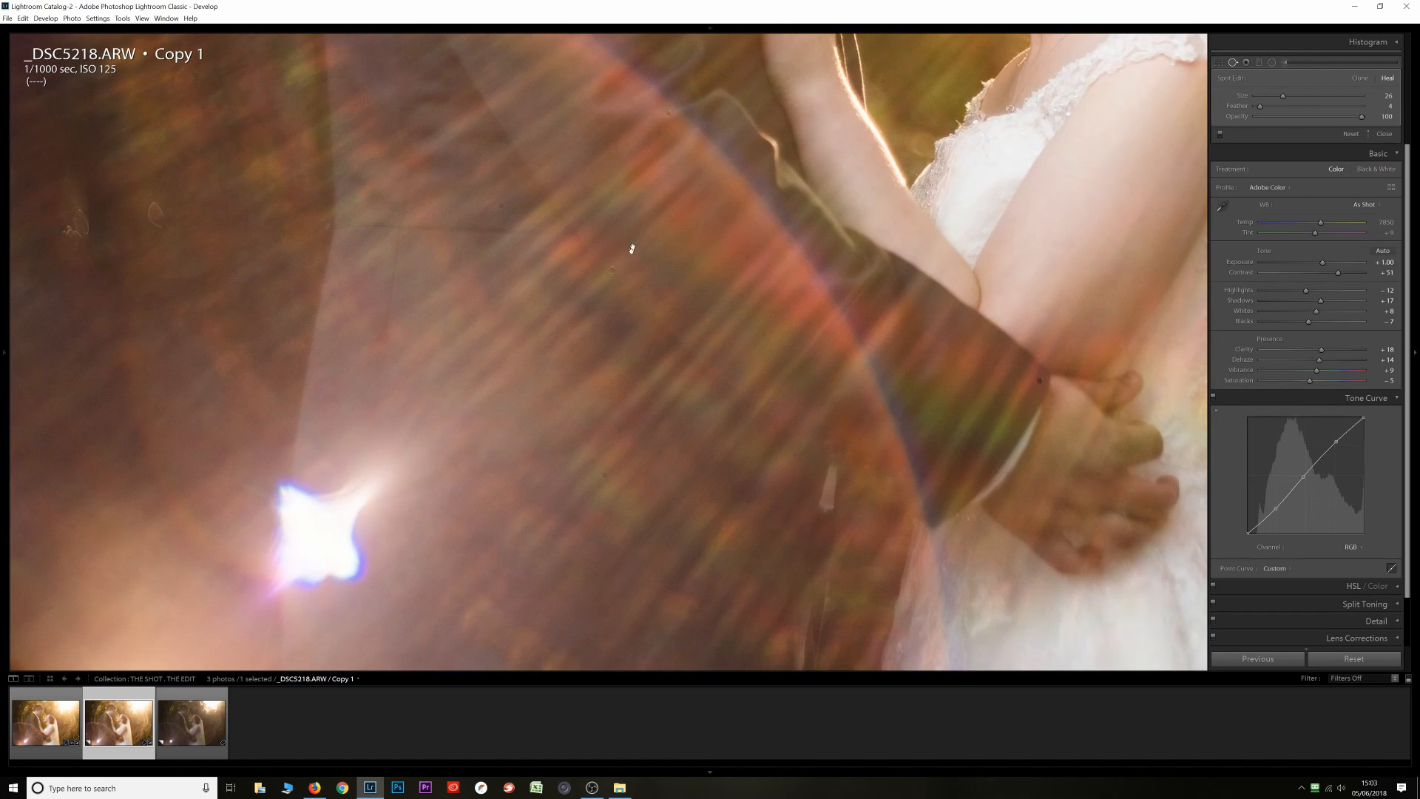
{"action": "left_click", "coordinate": [613, 267]}
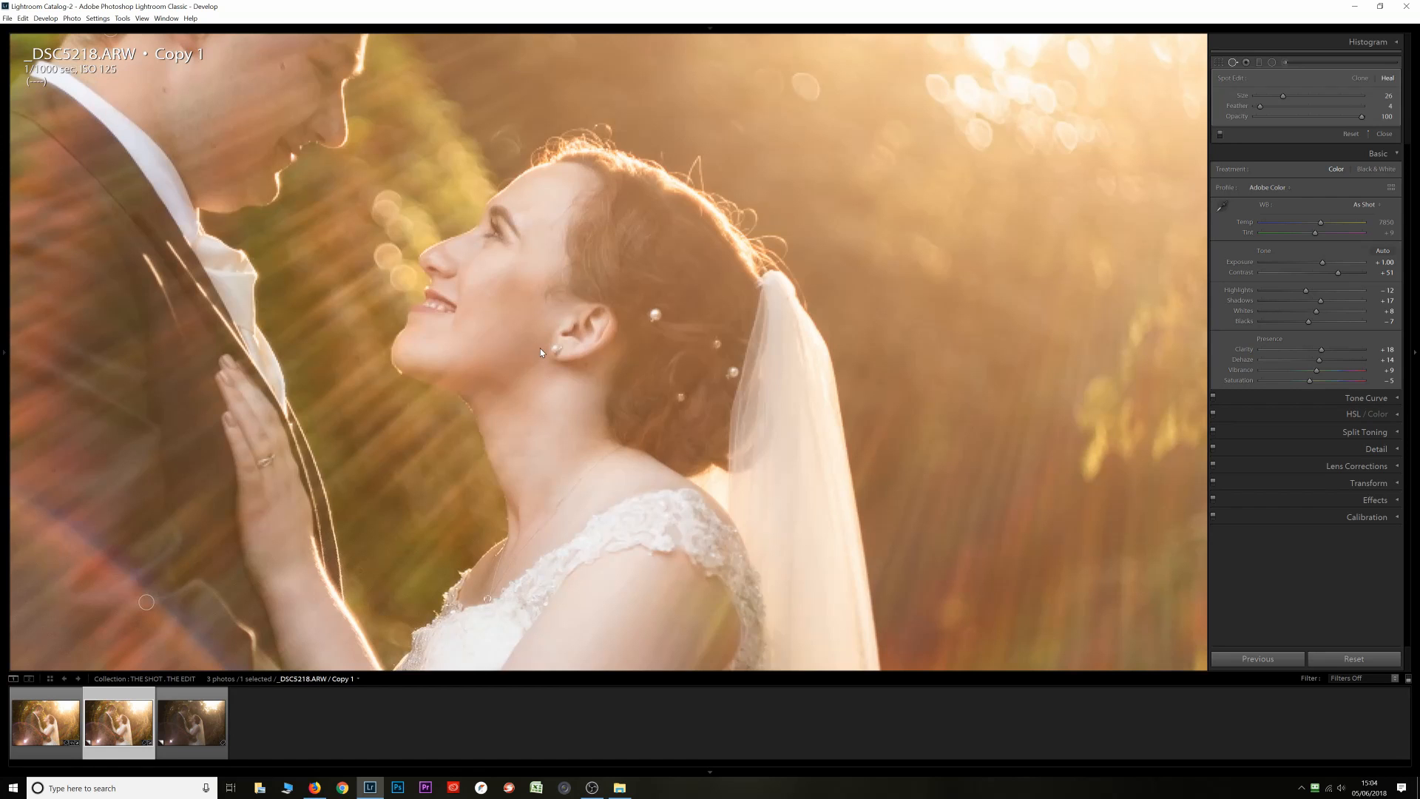
{"action": "left_click", "coordinate": [540, 348]}
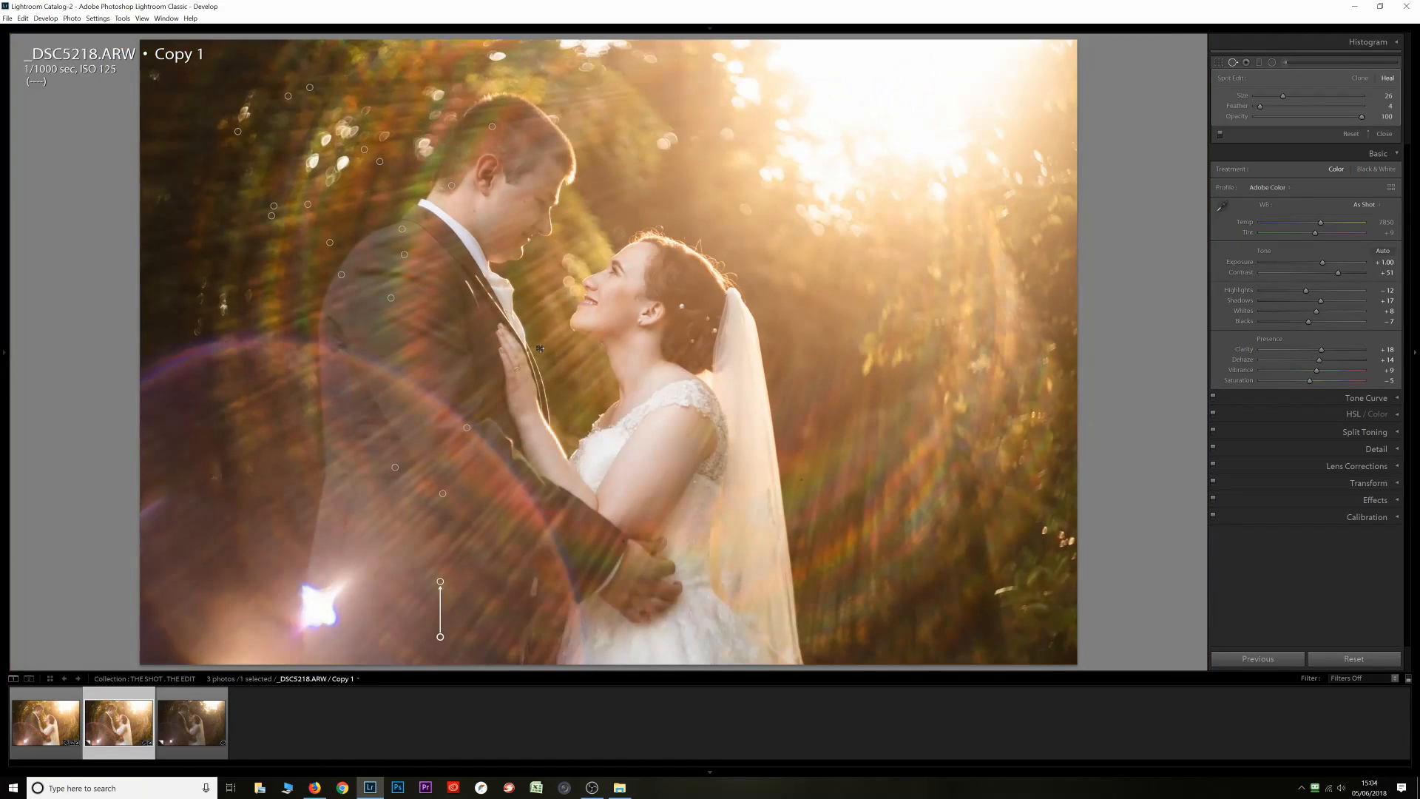
Heal the blemish on the groom's cheek and finish the spot removal
{"action": "key", "text": "Escape"}
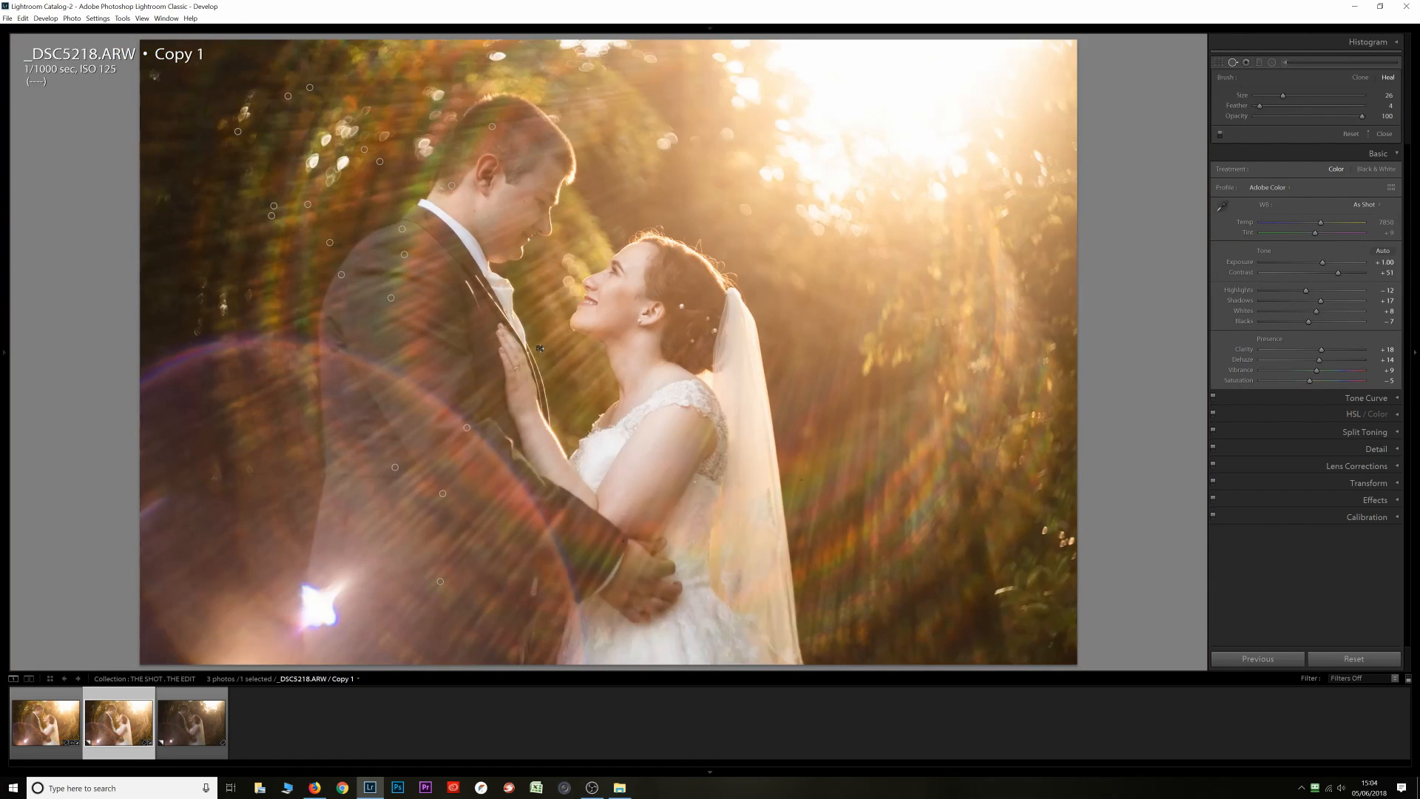
{"action": "key", "text": "q"}
{"action": "left_click", "coordinate": [521, 205]}
{"action": "key", "text": "q"}
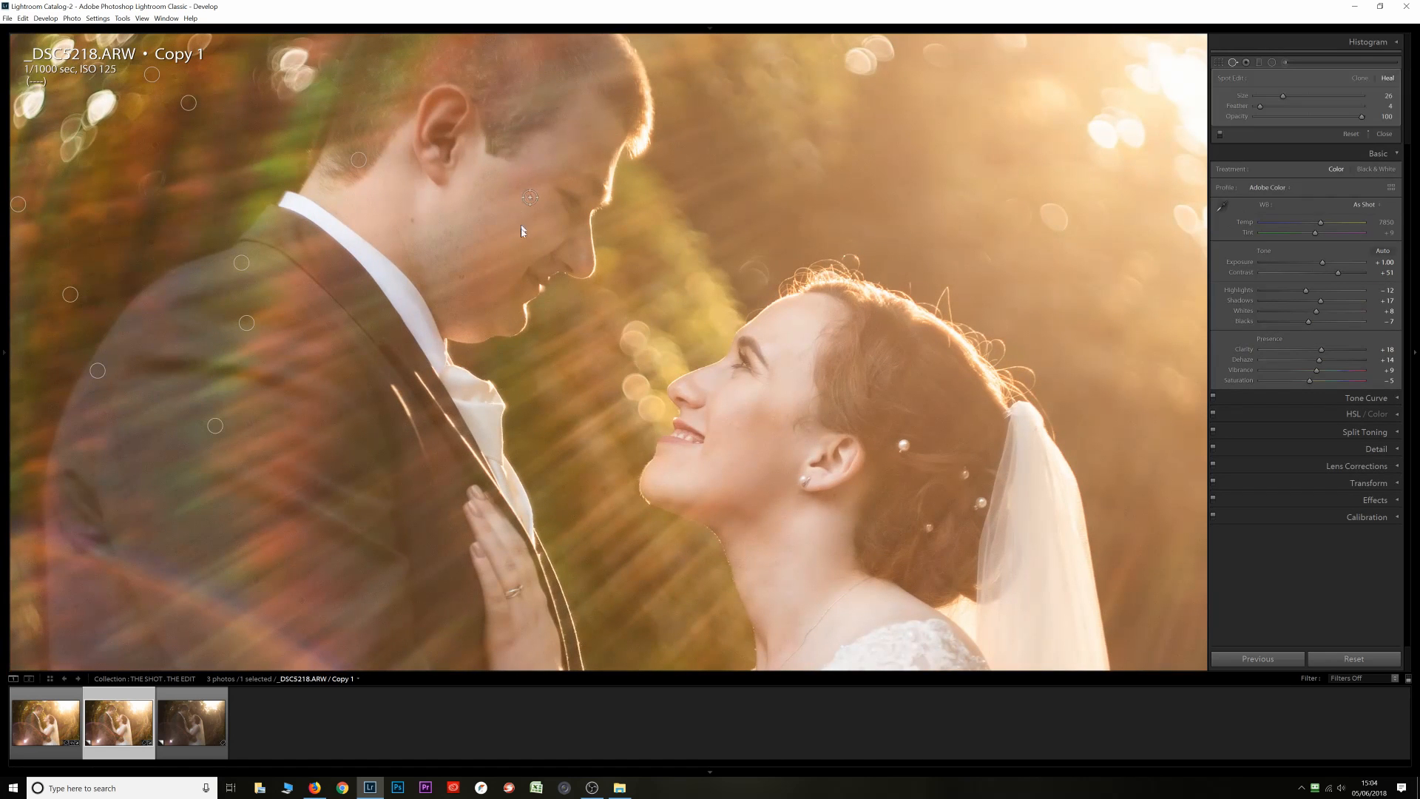
{"action": "key", "text": "Escape"}
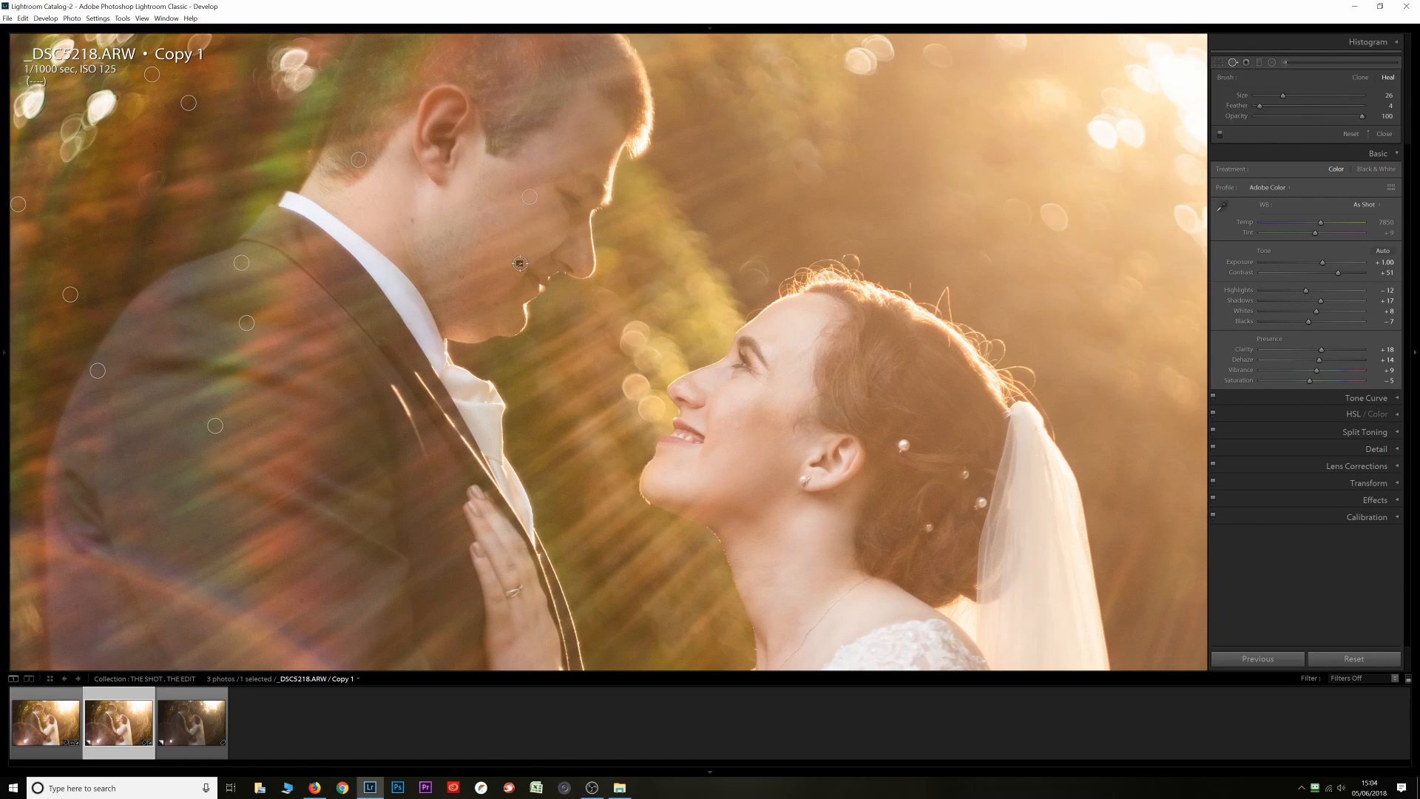
{"action": "key", "text": "q"}
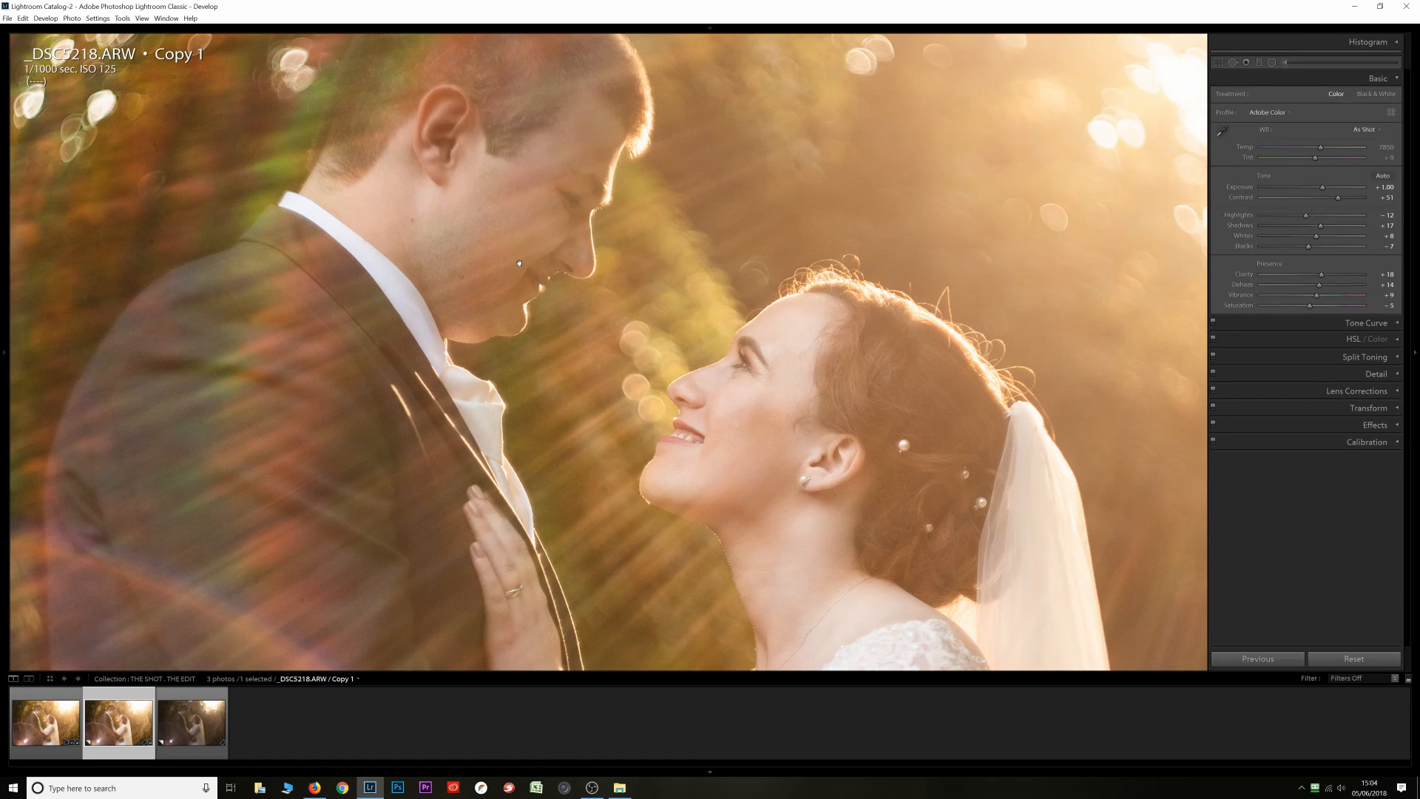
Compare the whole retouched photo with the unedited Copy 2
{"action": "left_click", "coordinate": [521, 264]}
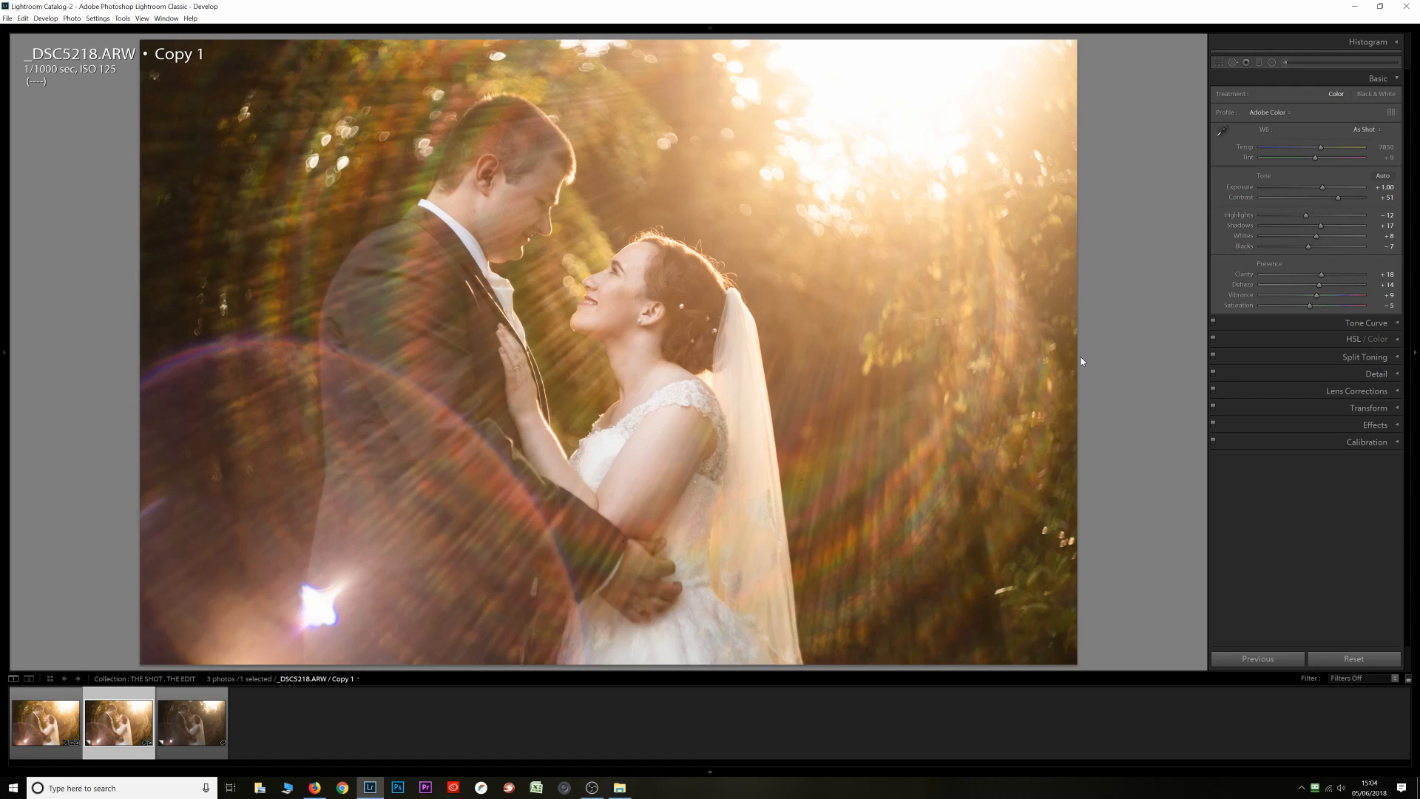
{"action": "key", "text": "Right"}
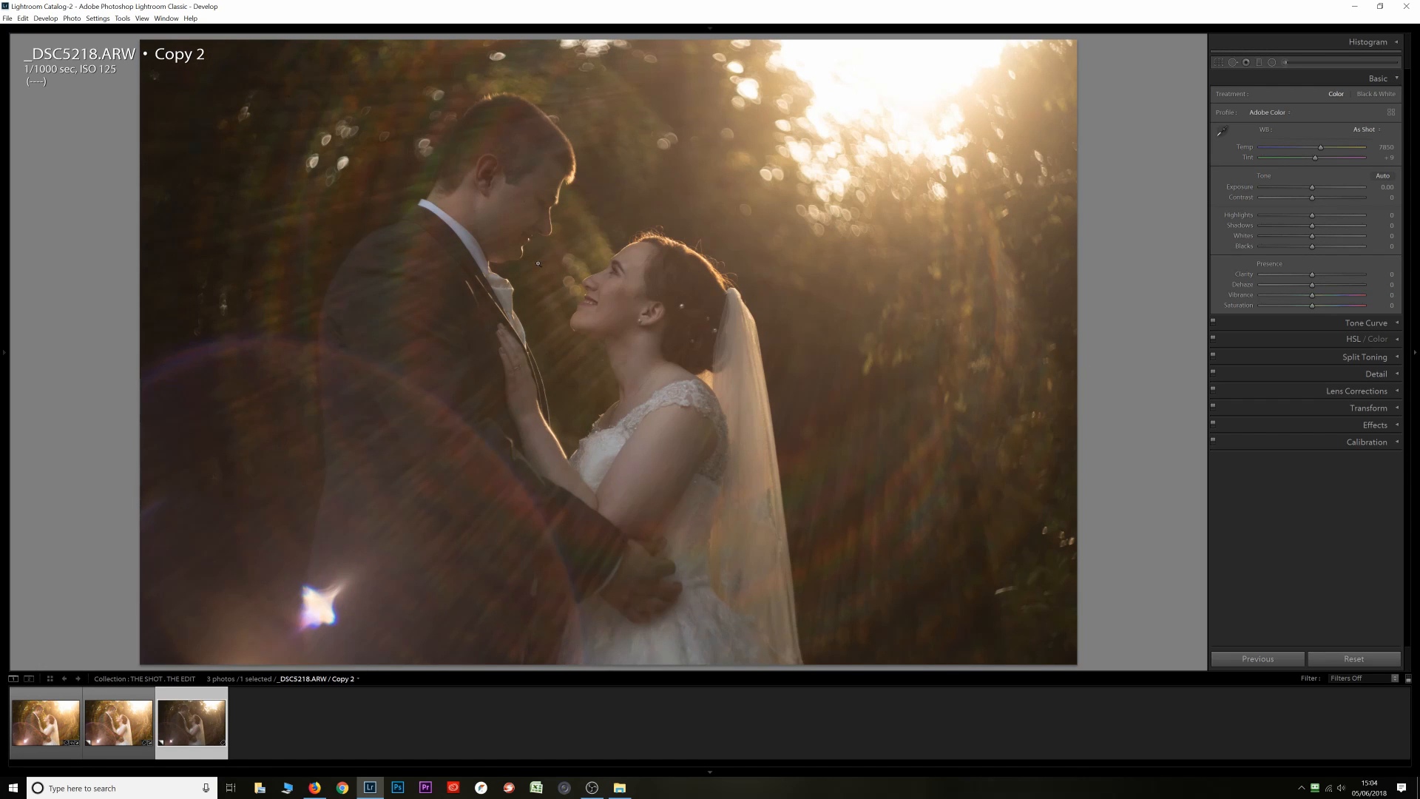
{"action": "key", "text": "Left"}
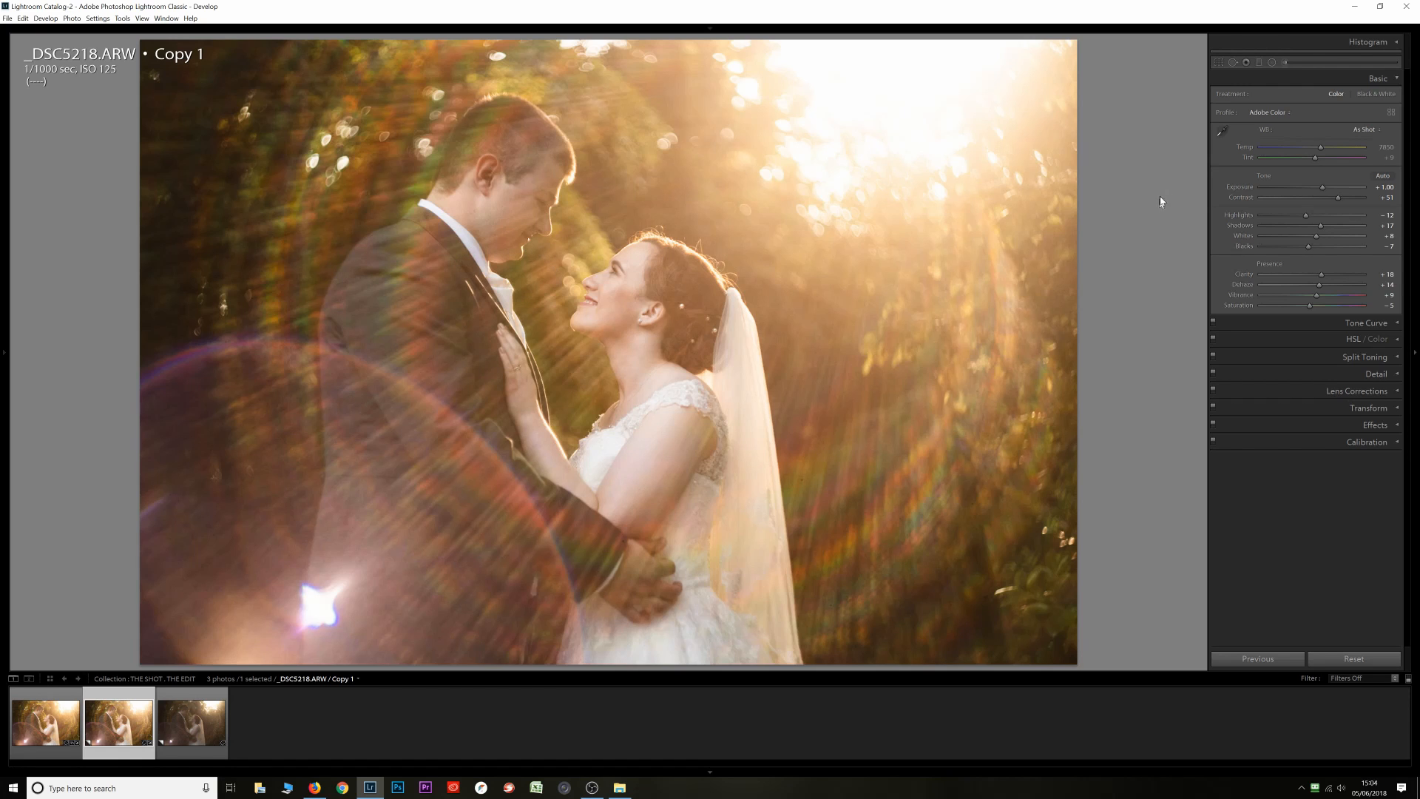
Warm the white balance of Copy 1 to a temperature of 8129, leaving out the trial tint change
{"action": "left_click_drag", "start_coordinate": [1325, 148], "coordinate": [1329, 153]}
{"action": "left_click_drag", "start_coordinate": [1316, 159], "coordinate": [1316, 157]}
{"action": "key", "text": "ctrl+z"}
{"action": "left_click_drag", "start_coordinate": [1327, 148], "coordinate": [1321, 152]}
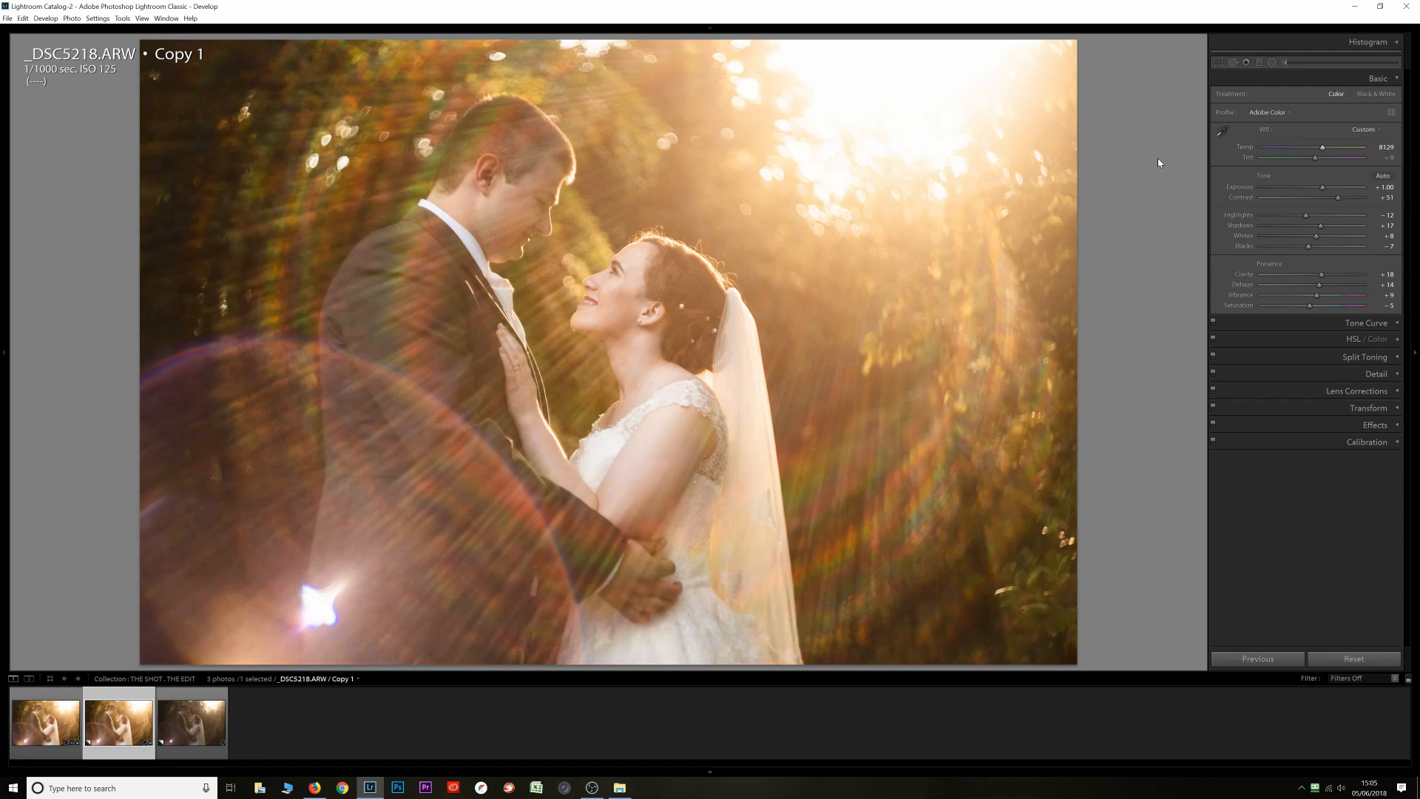